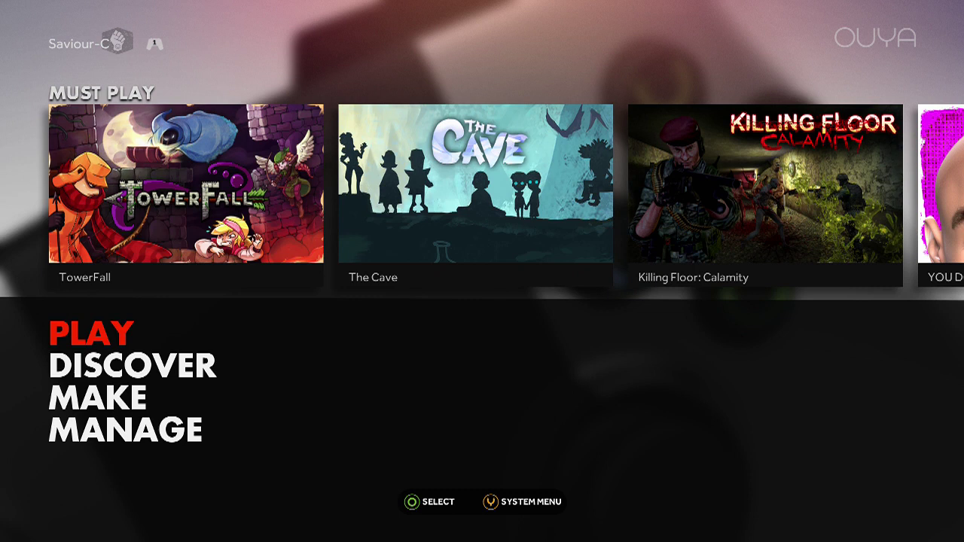
# Step: Find FilePwn in the Discover App genre, then check the Play library of installed apps
pyautogui.press('Down')
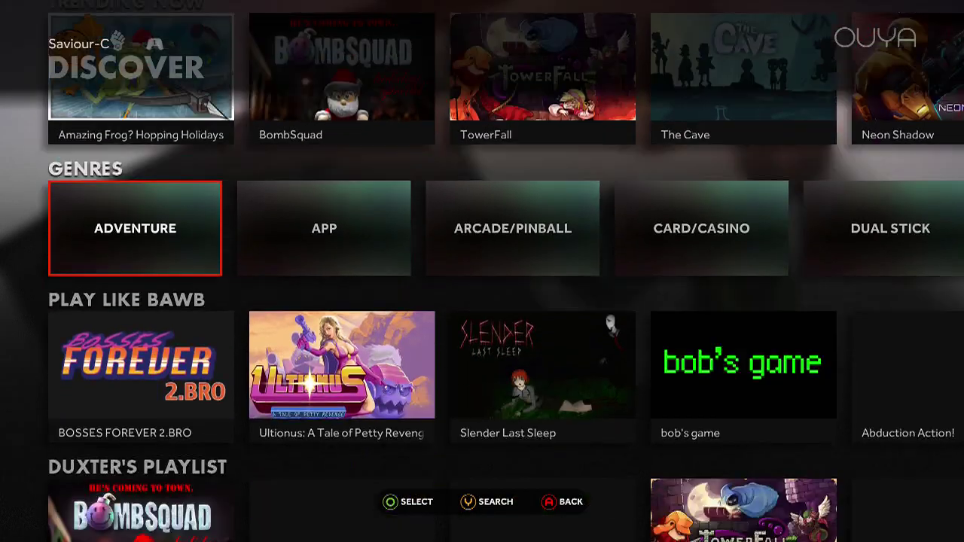
pyautogui.press('Right')
pyautogui.press('Return')
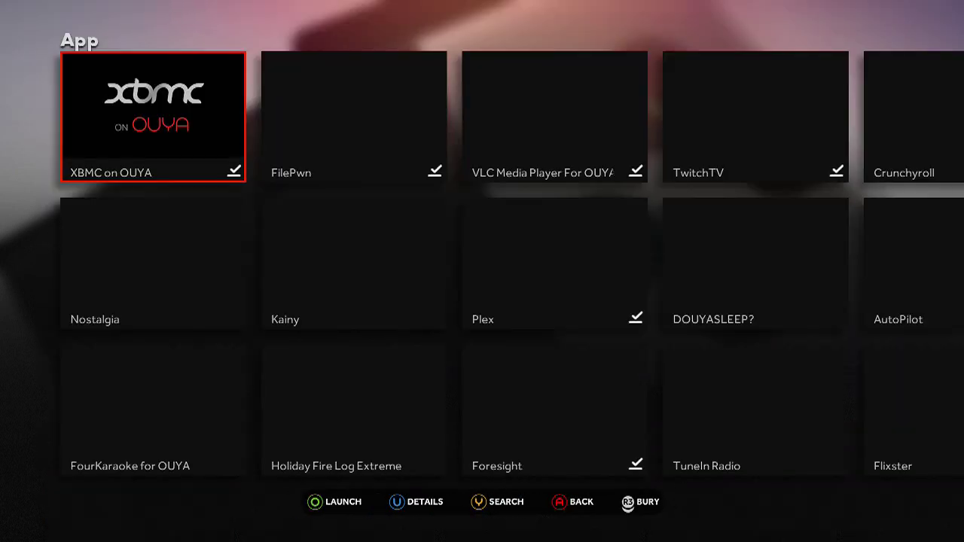
pyautogui.press('Right')
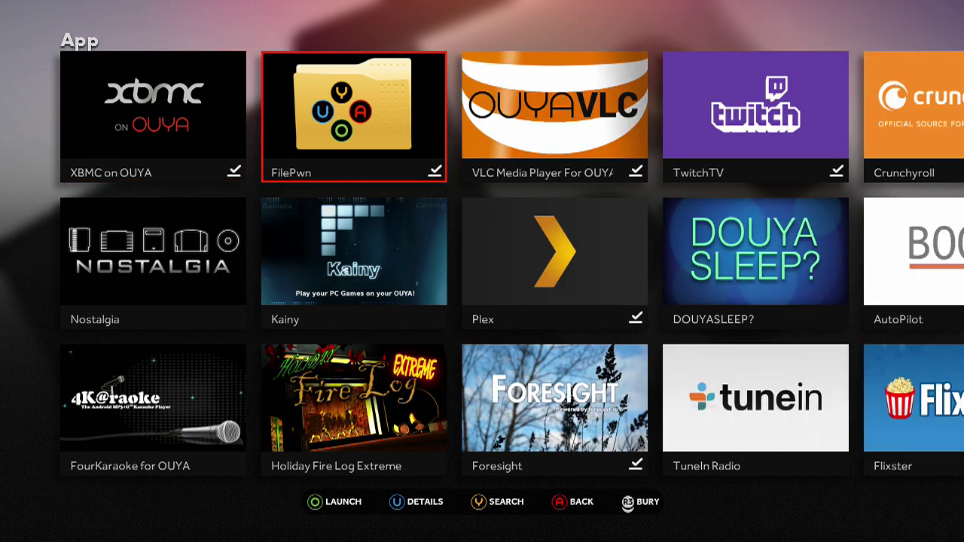
pyautogui.press('Escape')
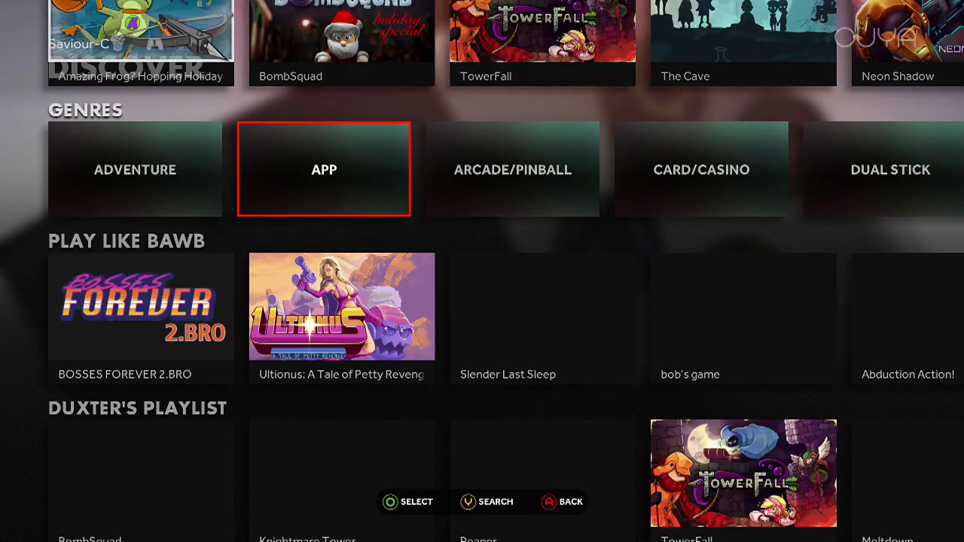
pyautogui.press('Escape')
pyautogui.press('Up')
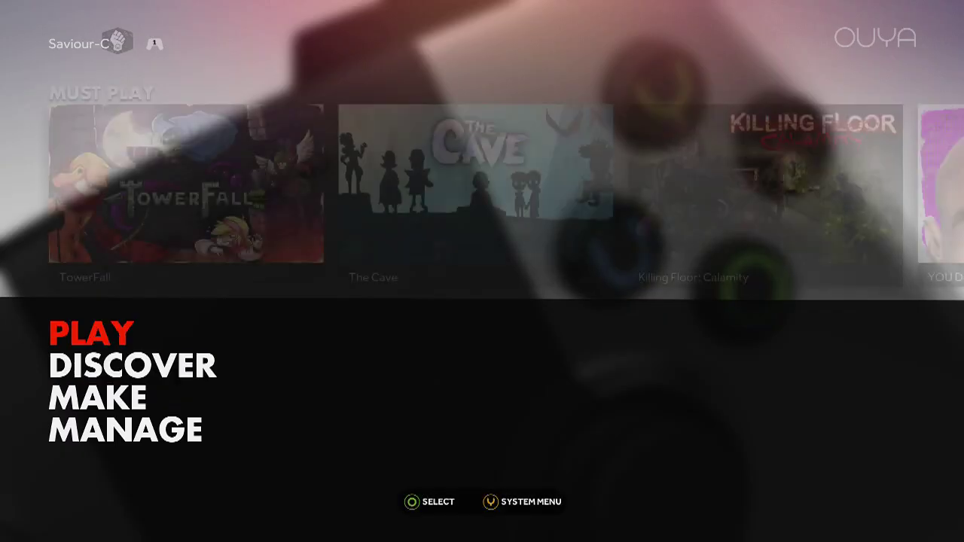
pyautogui.press('Return')
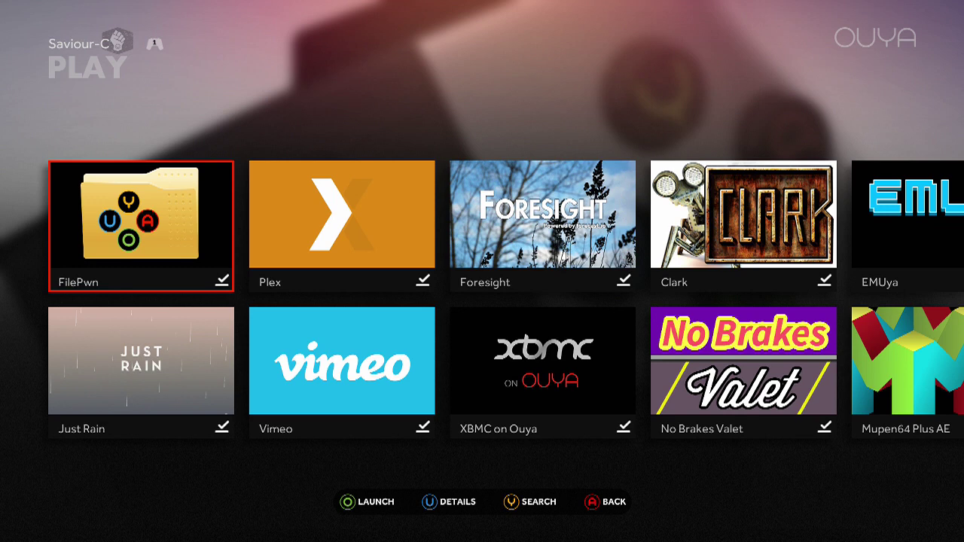
pyautogui.press('Escape')
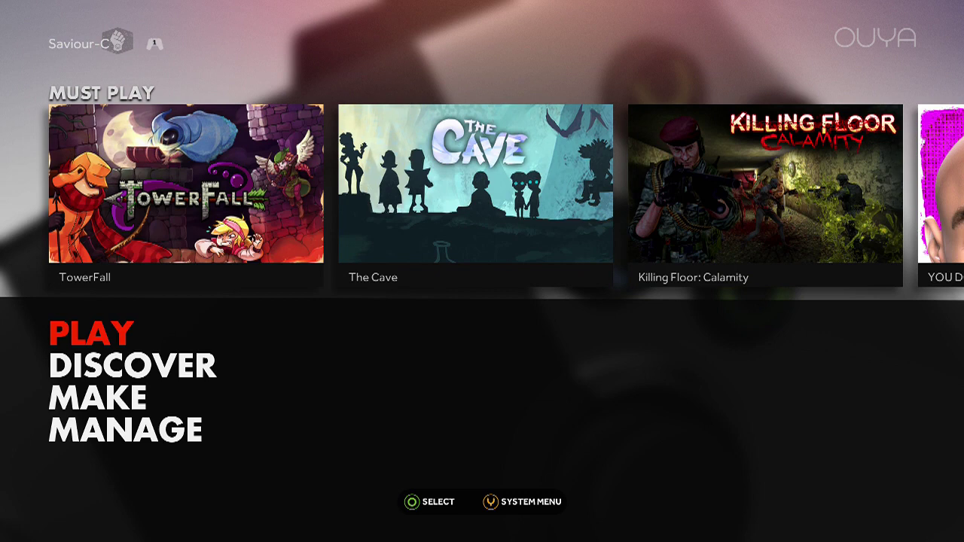
# Step: Launch the Browser from the Make software list and read the Netflix APK thread
pyautogui.press('Down')
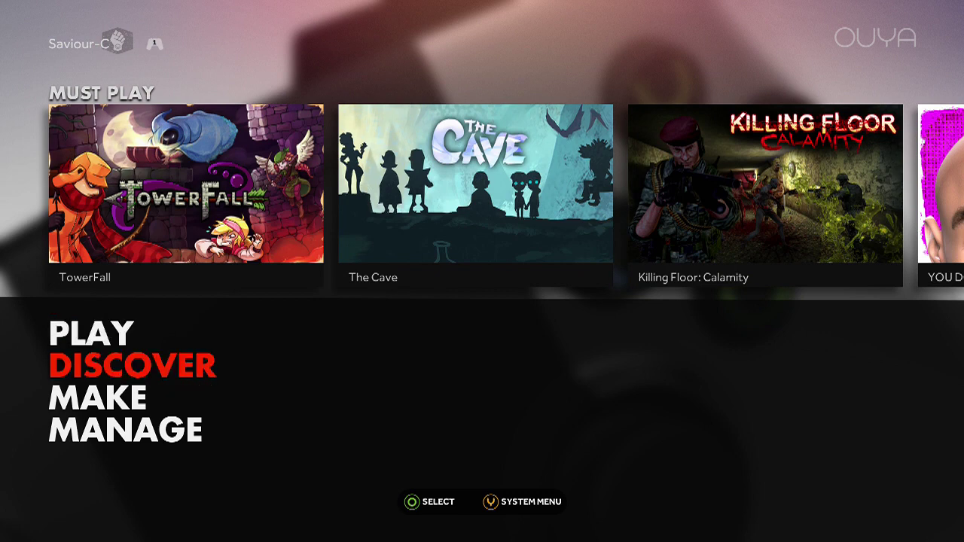
pyautogui.press('Down')
pyautogui.press('Return')
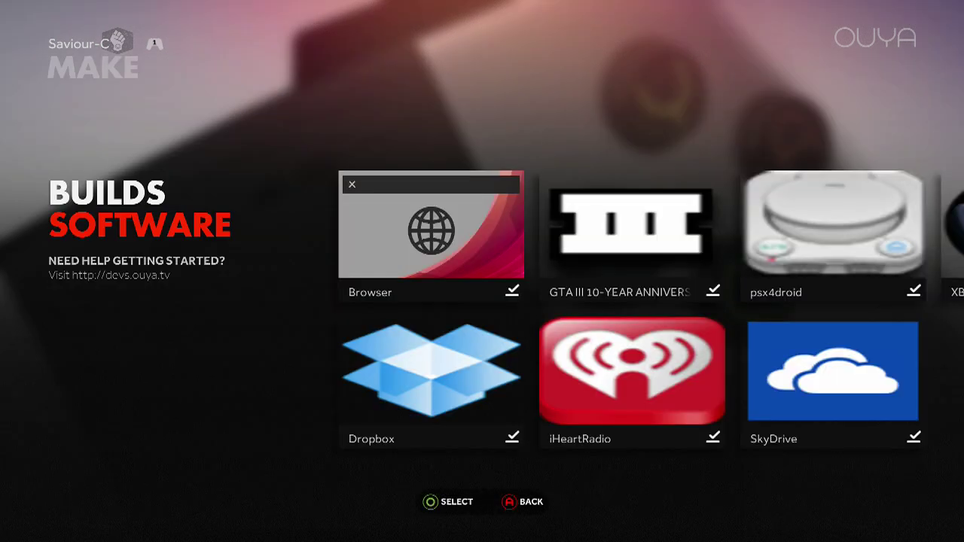
pyautogui.press('Right')
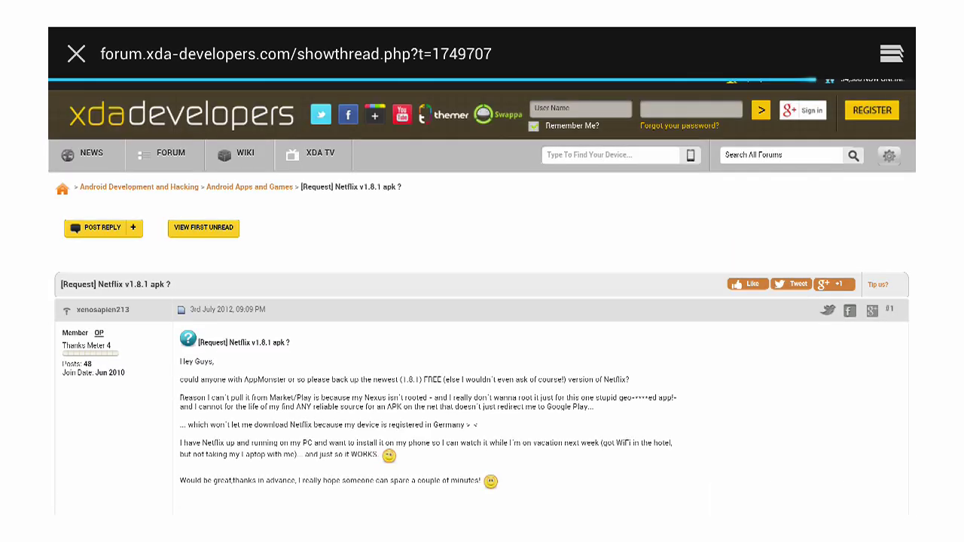
pyautogui.press('Down')
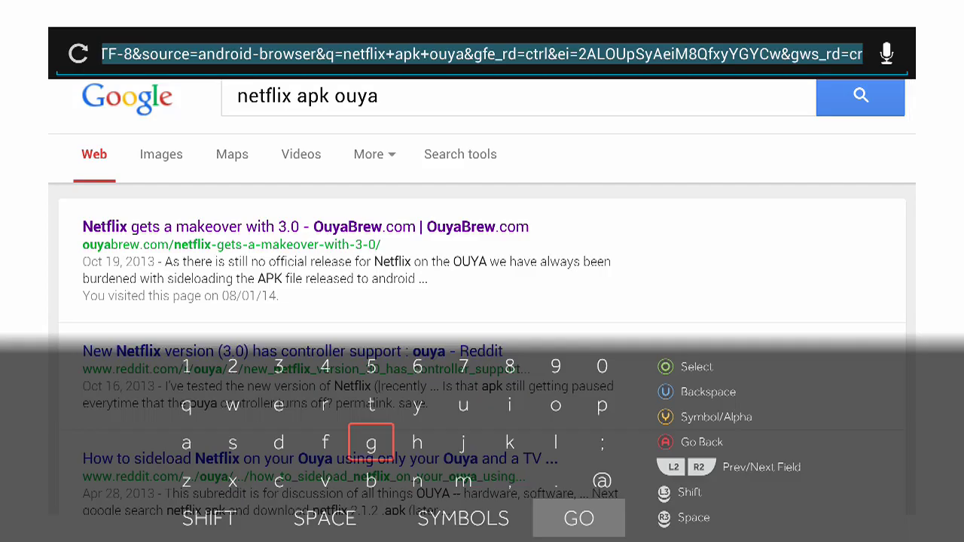
# Step: Return to the Google results for 'netflix apk ouya' and exit the browser
pyautogui.press('Up')
pyautogui.press('Escape')
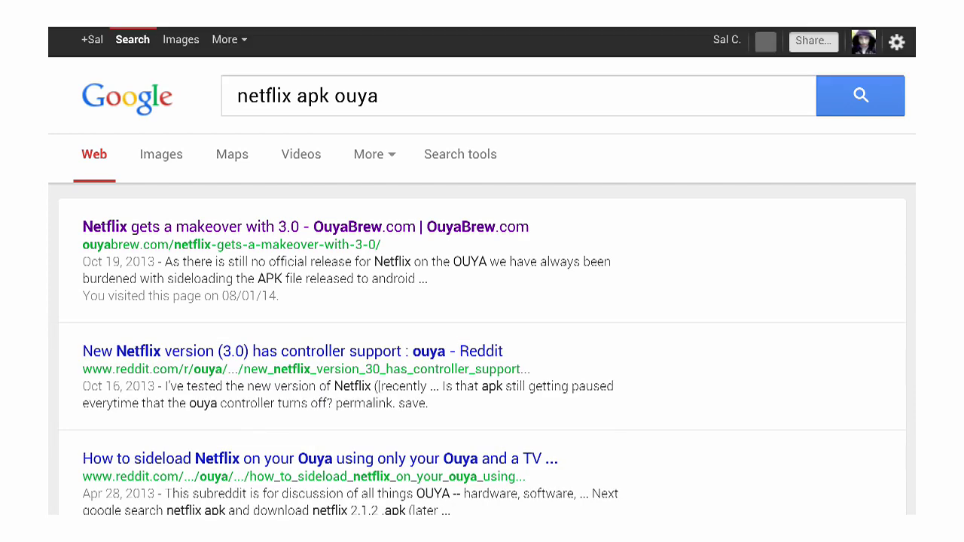
pyautogui.press('Menu')
pyautogui.press('Menu')
pyautogui.press('Menu')
pyautogui.press('Down')
pyautogui.press('Down')
pyautogui.press('Down')
pyautogui.press('Down')
pyautogui.press('Down')
pyautogui.press('Down')
pyautogui.press('Down')
pyautogui.press('Down')
pyautogui.press('Down')
pyautogui.press('Return')
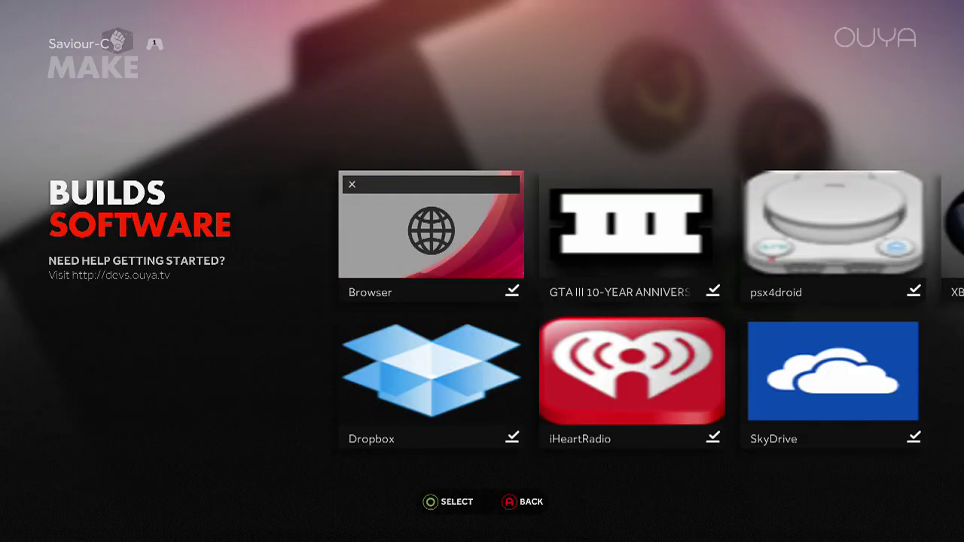
pyautogui.press('Down')
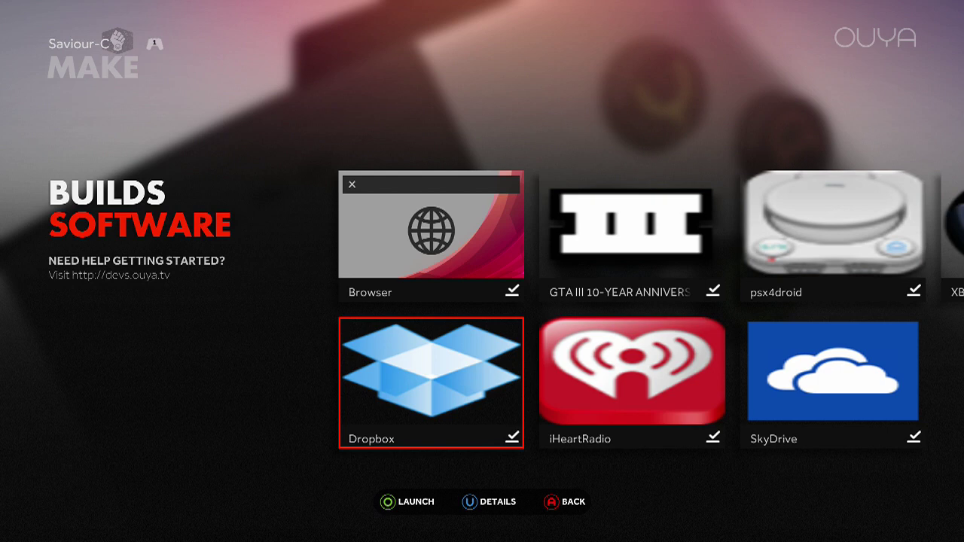
# Step: Open Dropbox, locate netflix_3_0_1_(Apk-Store.Com).apk (13.4 MB), then close Dropbox
pyautogui.press('Return')
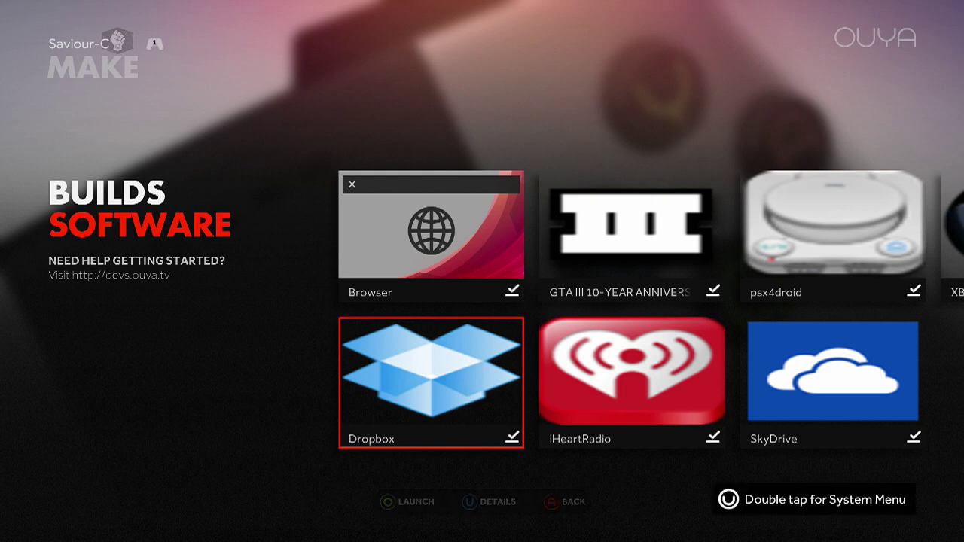
pyautogui.press('Down')
pyautogui.press('Down')
pyautogui.press('Down')
pyautogui.press('Down')
pyautogui.press('Down')
pyautogui.press('Down')
pyautogui.press('Down')
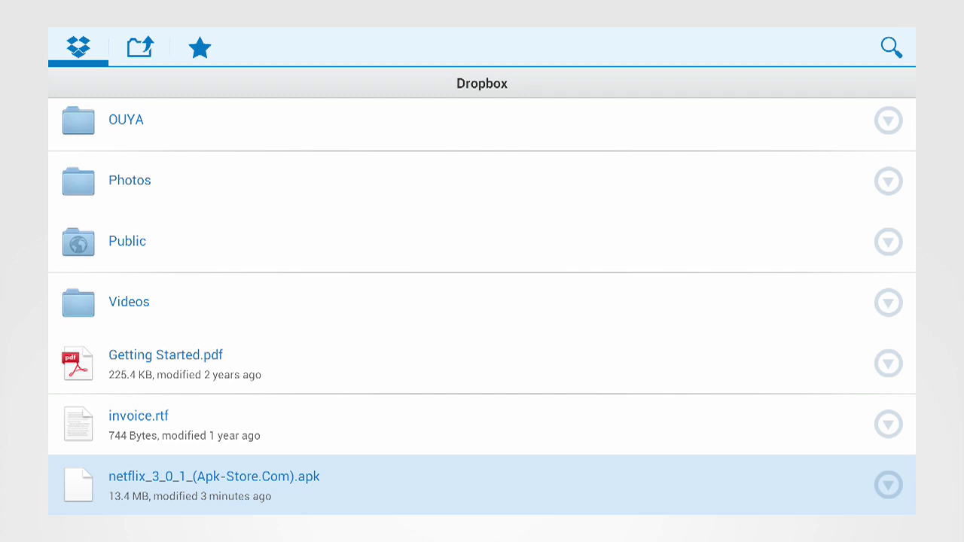
pyautogui.press('Escape')
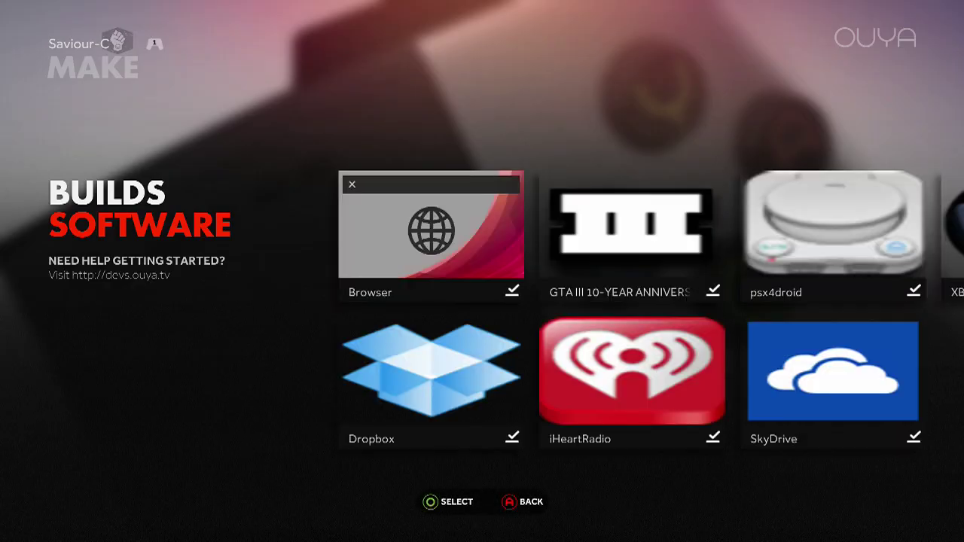
# Step: Launch the FilePwn file manager from the Play library
pyautogui.press('Escape')
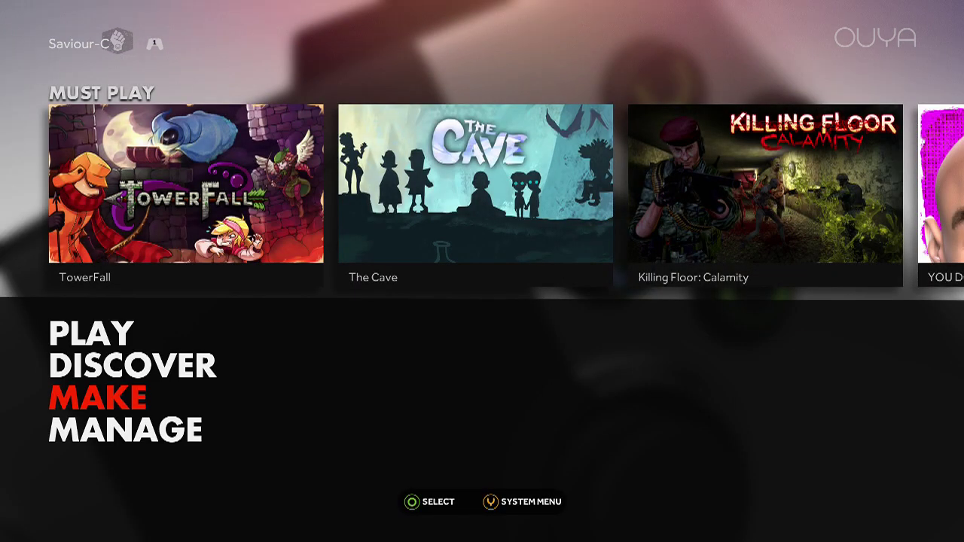
pyautogui.press('Up')
pyautogui.press('Up')
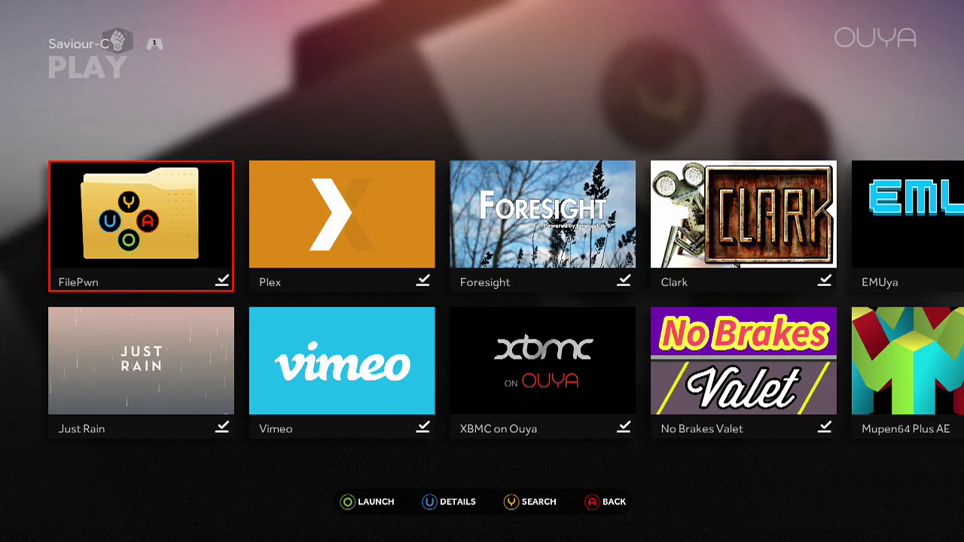
pyautogui.press('Return')
# Step: Open sdcard0/Download and open netflix_3_0_1_(Apk-Store.Com).apk for installation
pyautogui.press('Down')
pyautogui.press('Down')
pyautogui.press('Down')
pyautogui.press('Down')
pyautogui.press('Down')
pyautogui.press('Return')
pyautogui.press('Down')
pyautogui.press('Down')
pyautogui.press('Down')
pyautogui.press('Down')
pyautogui.press('Down')
pyautogui.press('Down')
pyautogui.press('Down')
pyautogui.press('Down')
pyautogui.press('Down')
pyautogui.press('Down')
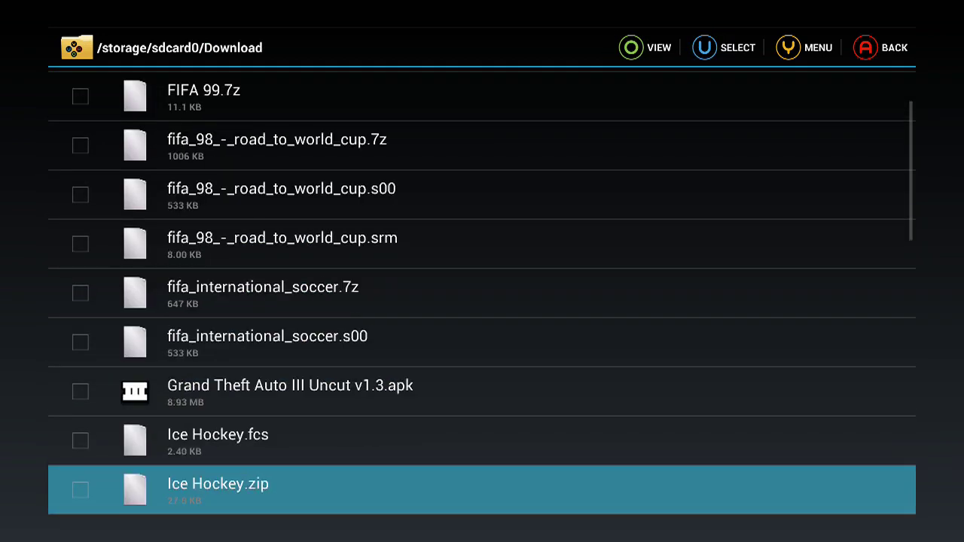
pyautogui.press('Down')
pyautogui.press('Down')
pyautogui.press('Down')
pyautogui.press('Up')
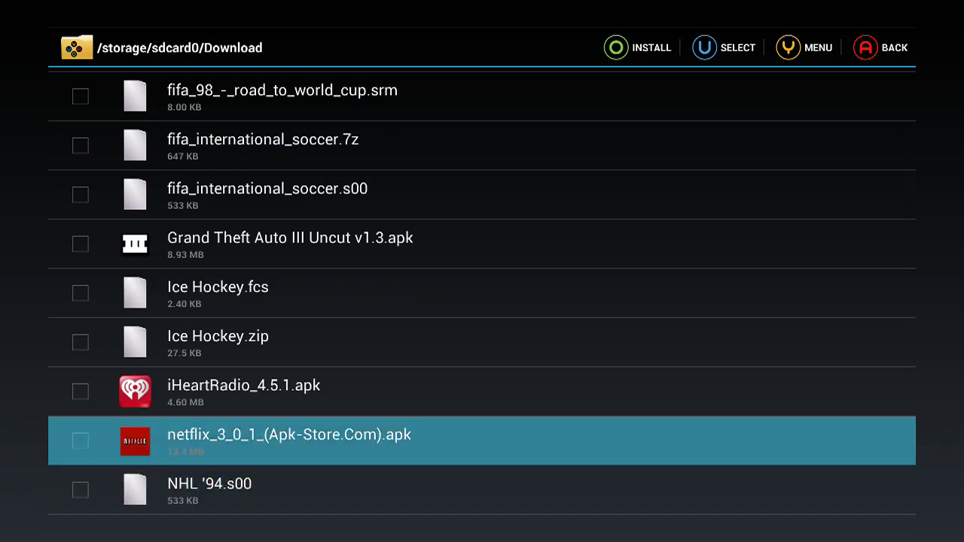
pyautogui.press('Return')
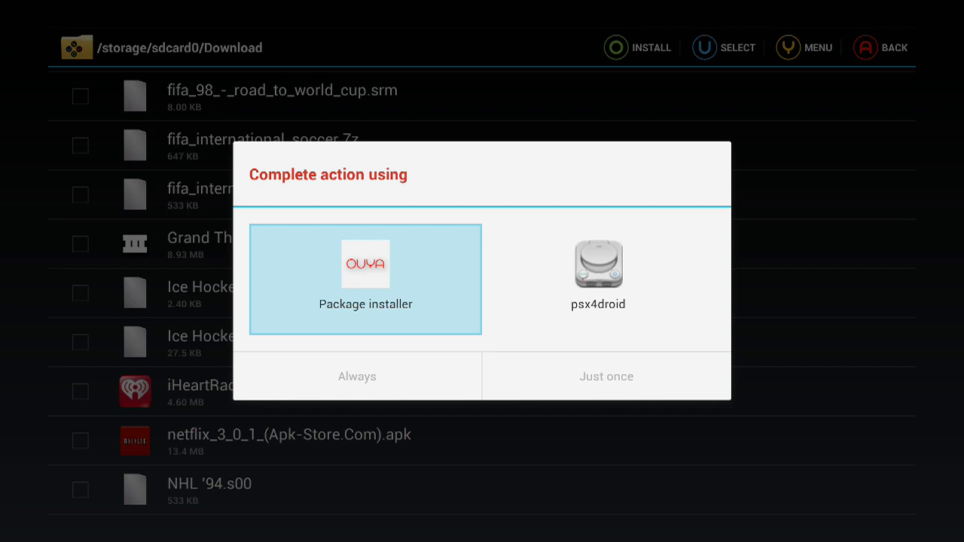
# Step: Install Netflix with Package installer (Just once), approving its requested permissions
pyautogui.press('Return')
pyautogui.press('Down')
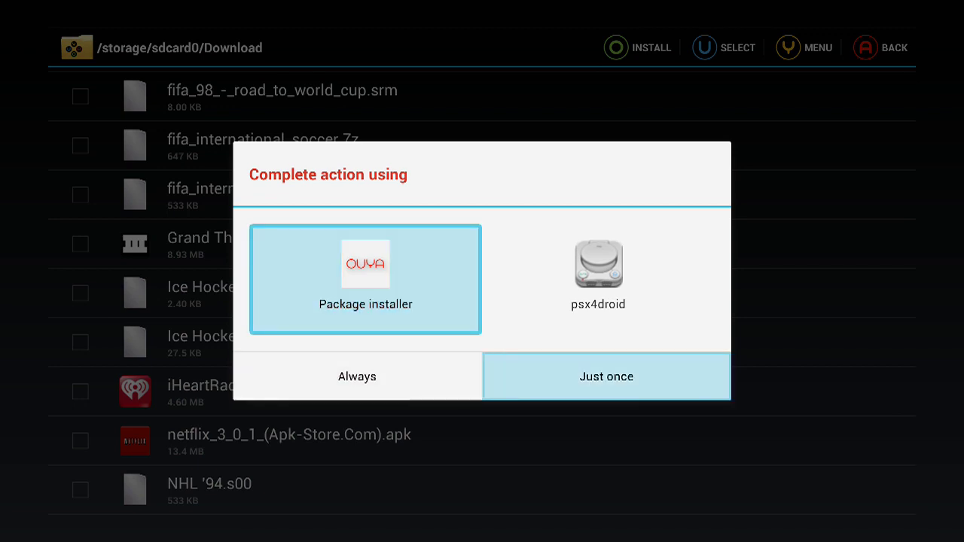
pyautogui.press('Return')
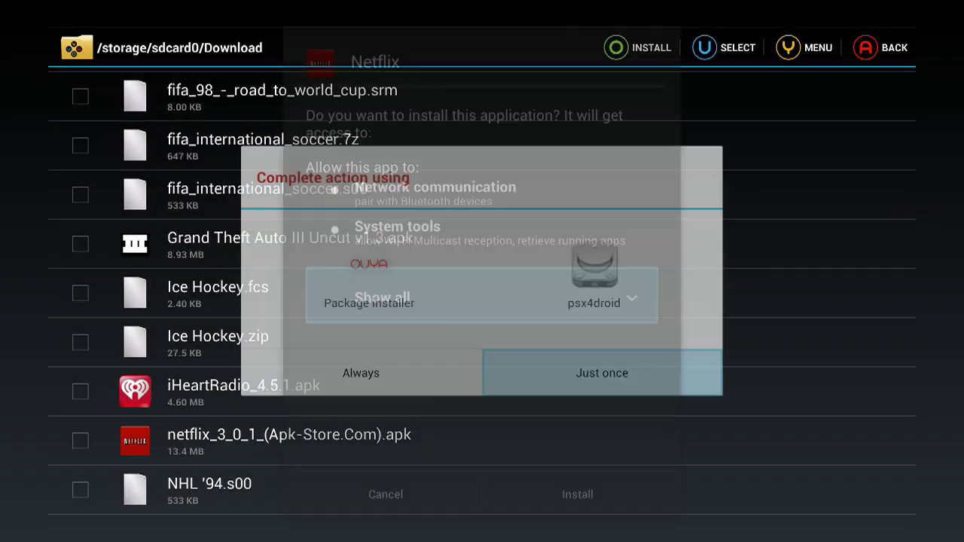
pyautogui.press('Down')
pyautogui.press('Return')
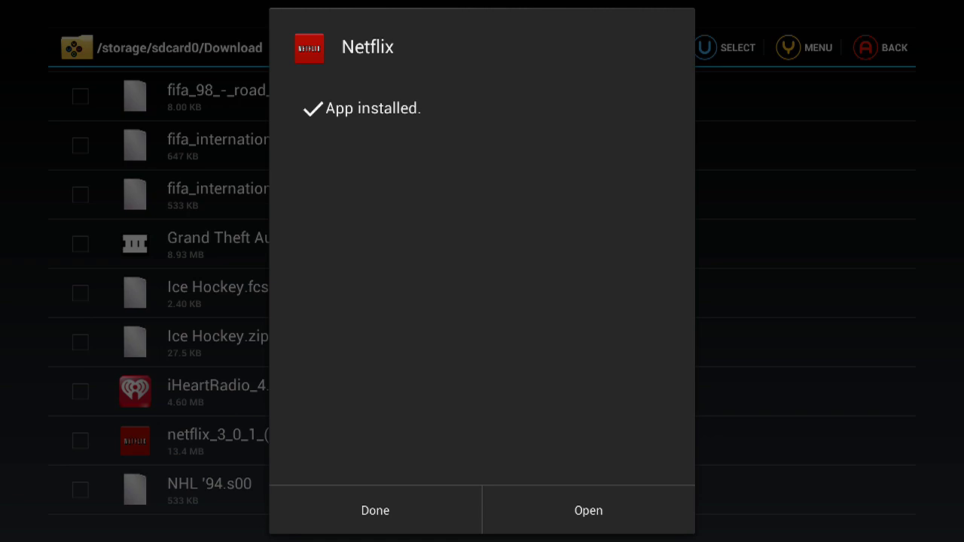
# Step: Open the newly installed Netflix app and go to its SIGN IN screen
pyautogui.click(589, 510)
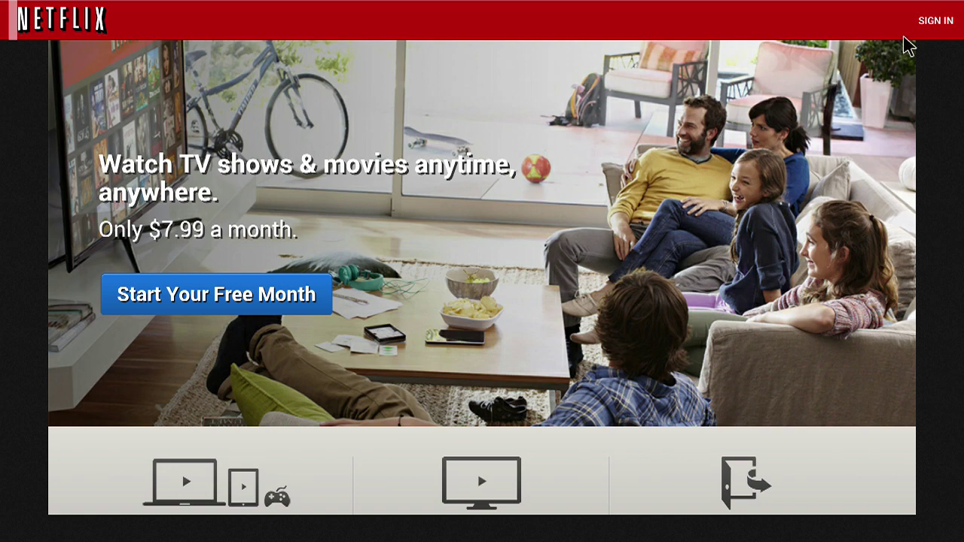
pyautogui.click(935, 21)
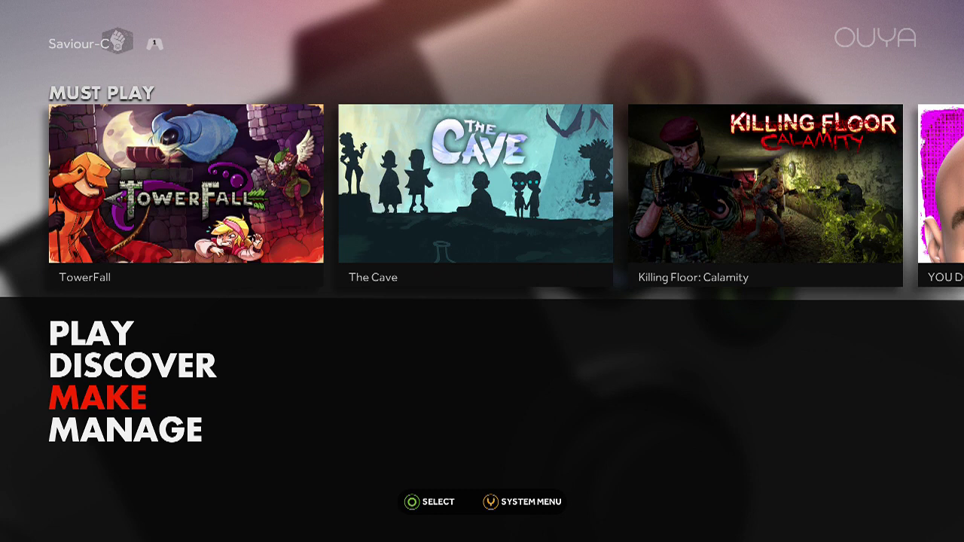
# Step: Launch Netflix from the Make software grid
pyautogui.press('Return')
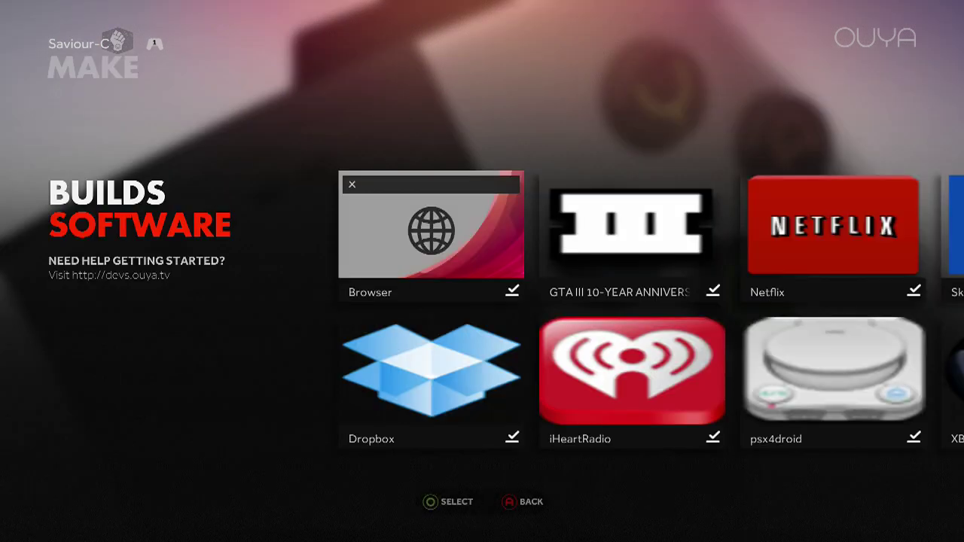
pyautogui.press('Right')
pyautogui.press('Right')
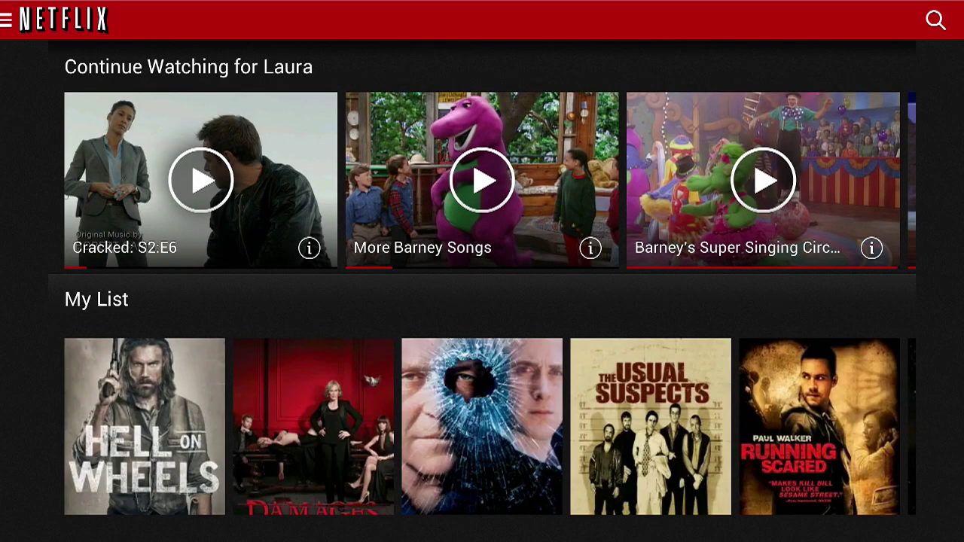
# Step: Scroll the Netflix home past Random Picks and Romantic Dramas toward Documentaries
pyautogui.press('Down')
pyautogui.press('Down')
pyautogui.press('Down')
pyautogui.press('Down')
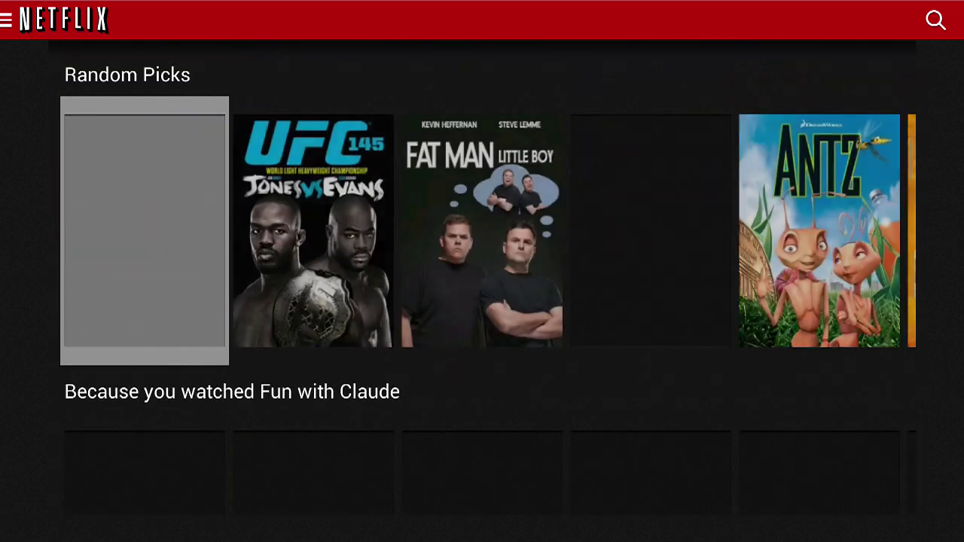
pyautogui.press('Down')
pyautogui.press('Down')
pyautogui.press('Down')
pyautogui.press('Down')
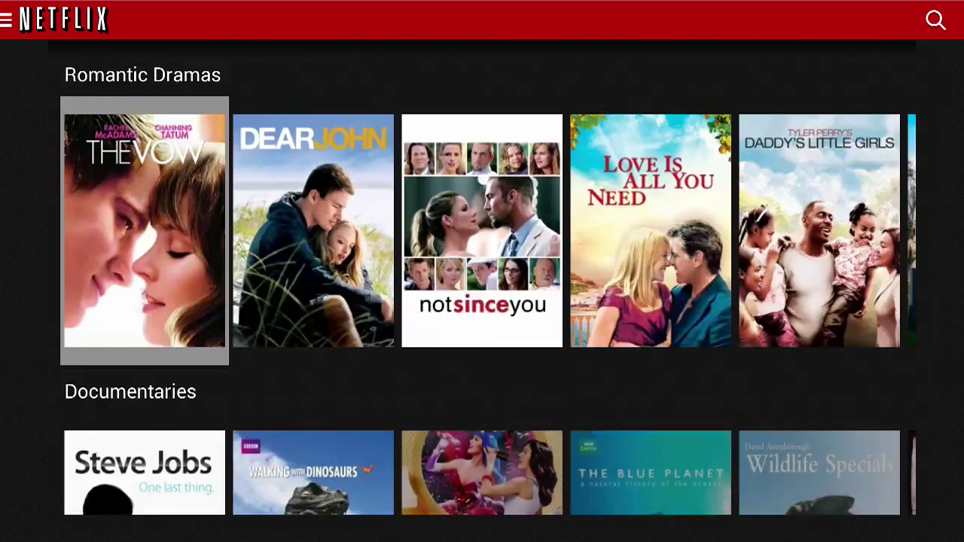
pyautogui.press('Right')
pyautogui.press('Down')
pyautogui.press('Down')
pyautogui.press('Down')
pyautogui.press('Down')
pyautogui.press('Down')
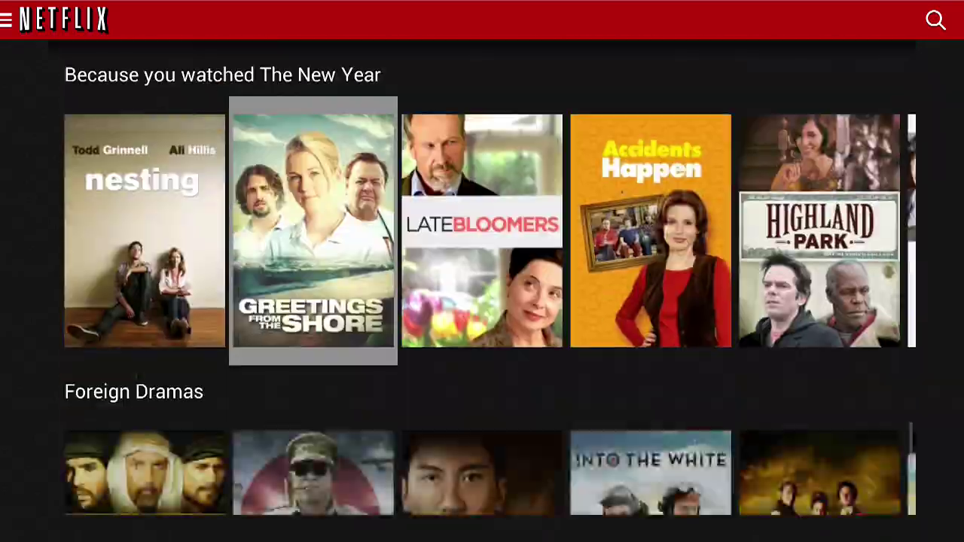
pyautogui.press('Down')
pyautogui.press('Down')
pyautogui.press('Down')
pyautogui.press('Down')
pyautogui.press('Down')
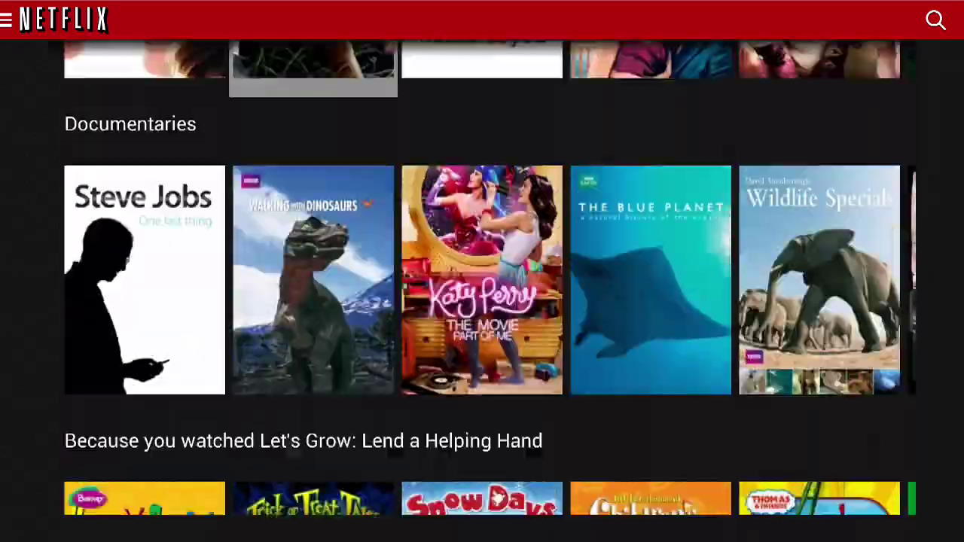